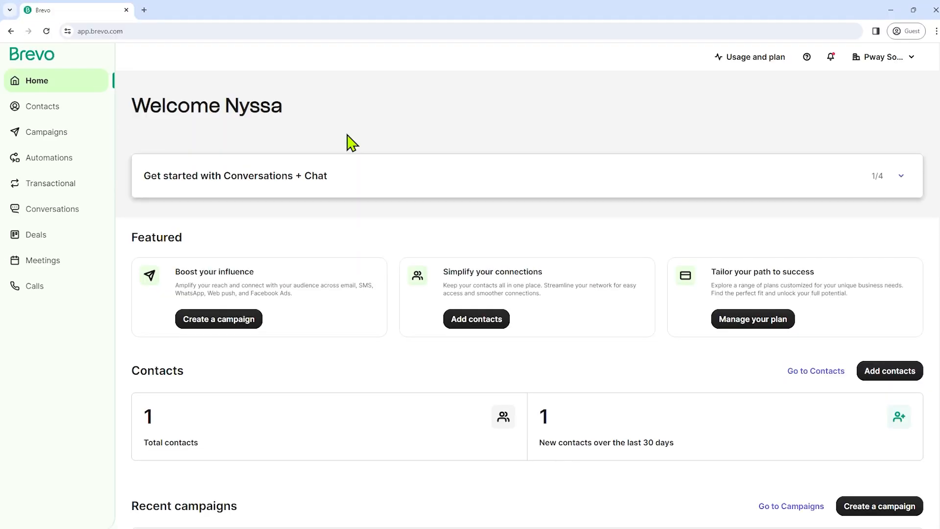
# - From Contacts > Forms, create a subscription form named 'Test Form' with GDPR fields enabled
pyautogui.click(27, 112)
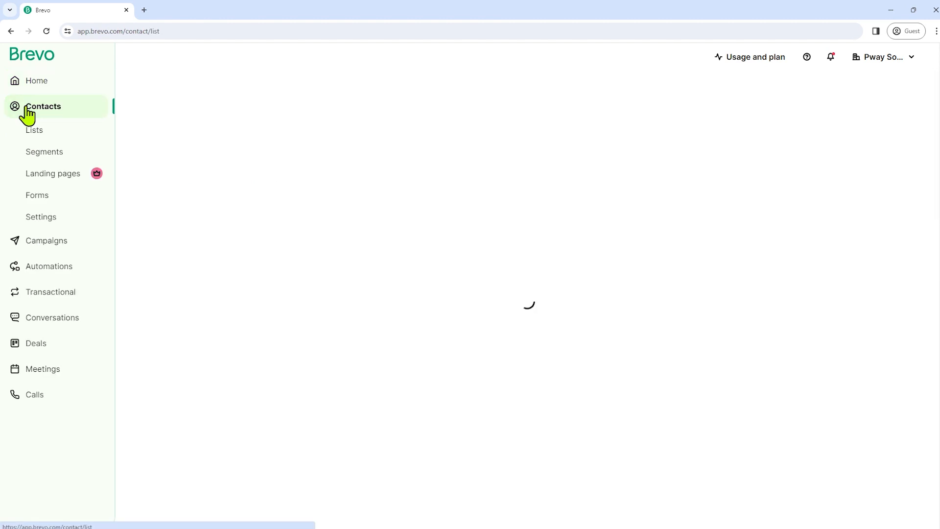
pyautogui.click(38, 197)
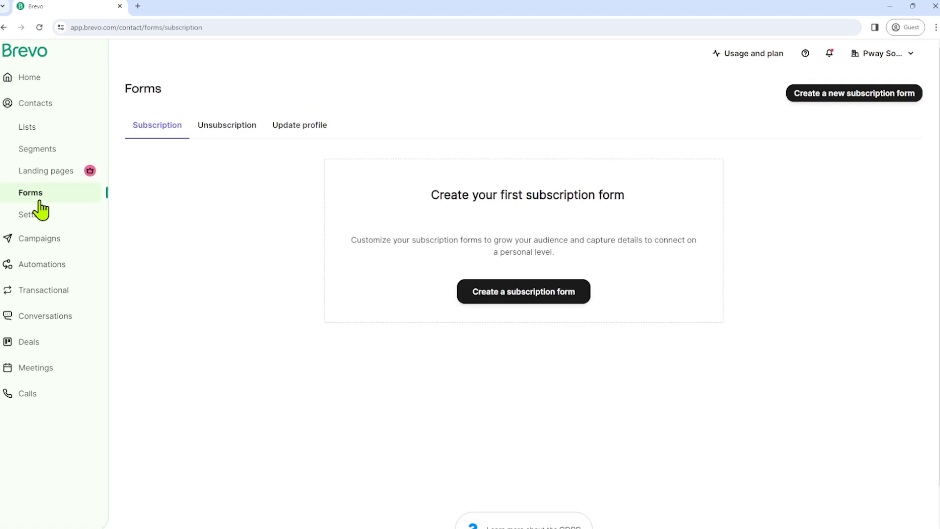
pyautogui.click(528, 309)
pyautogui.click(265, 172)
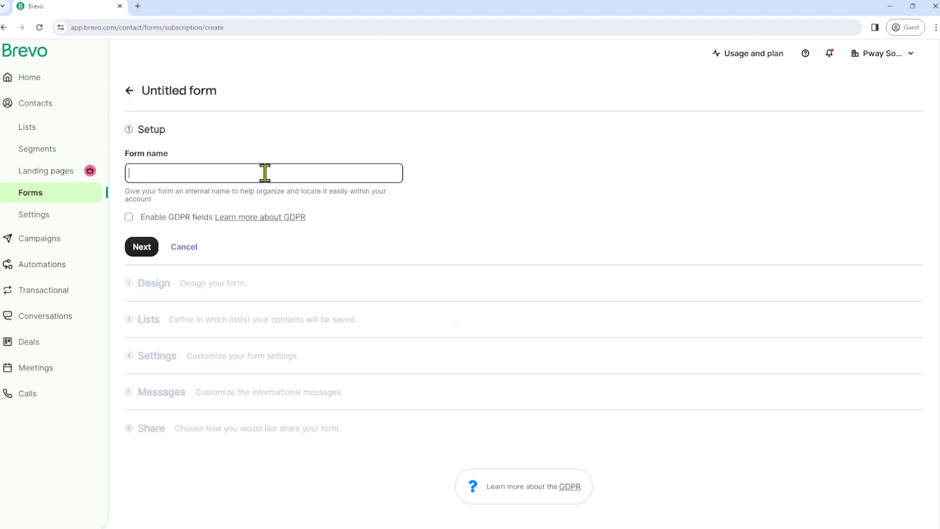
pyautogui.write('Test Form')
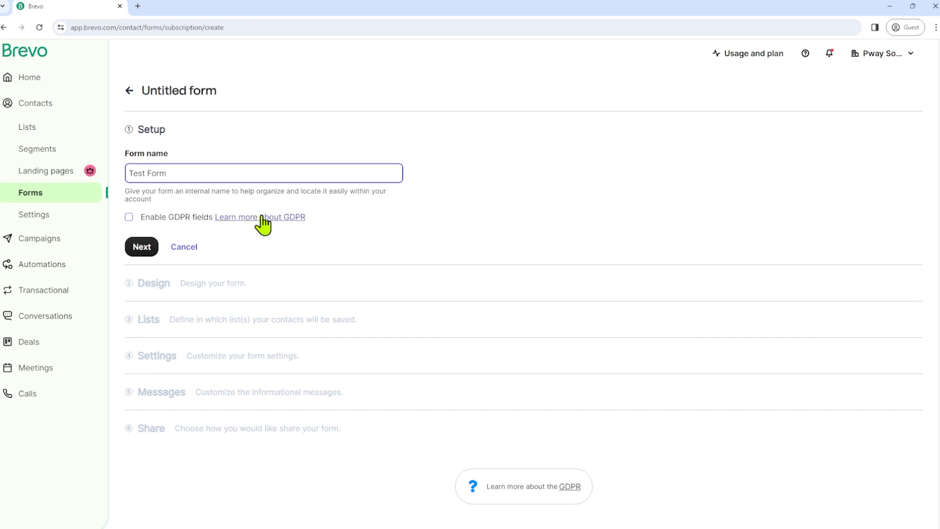
pyautogui.click(152, 220)
# - Continue to the Design step and view the default Newsletter sign-up layout
pyautogui.click(152, 247)
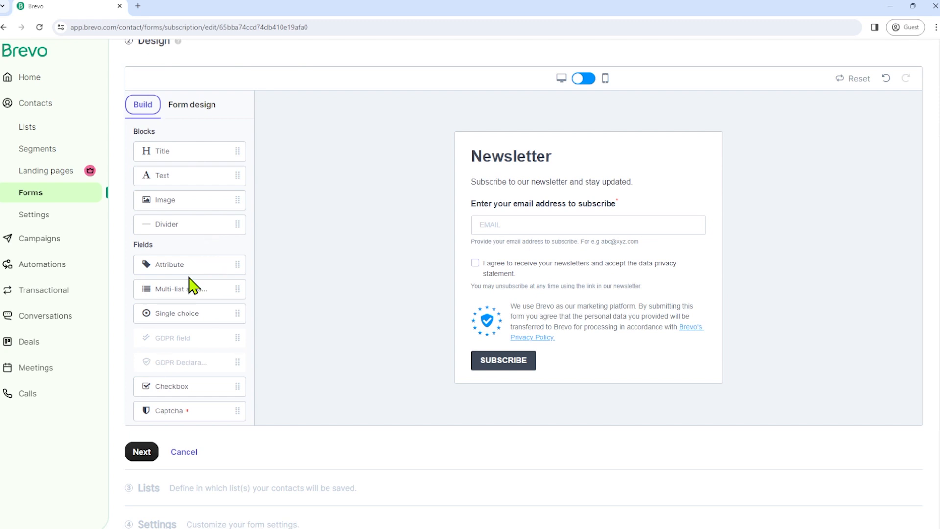
pyautogui.scroll(1, 316, 282)
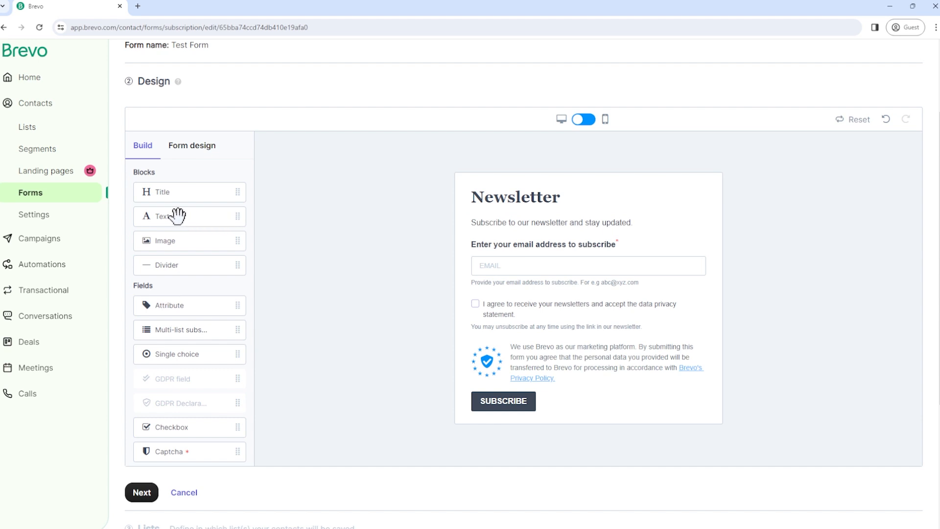
# - Drop a Text block under the subtitle for the holiday-deals description, then select the email field
pyautogui.moveTo(177, 215); pyautogui.dragTo(529, 256)
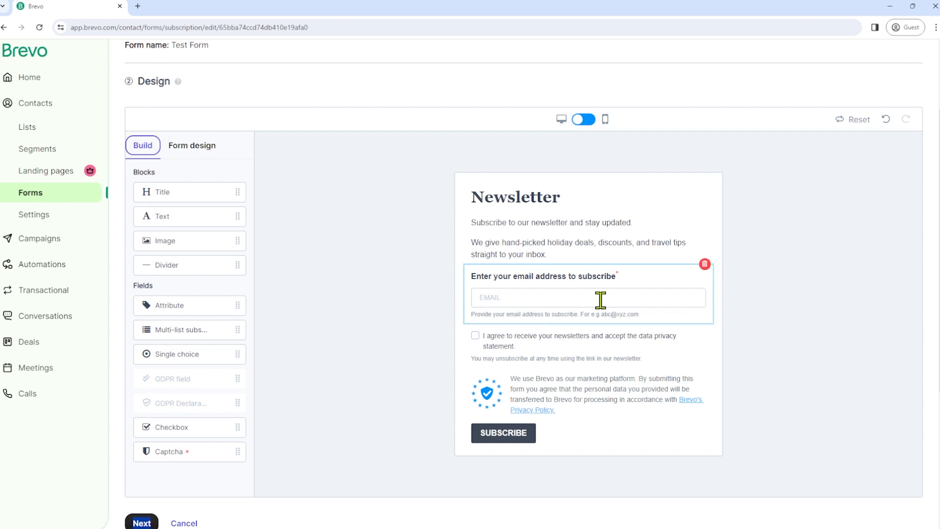
pyautogui.click(564, 301)
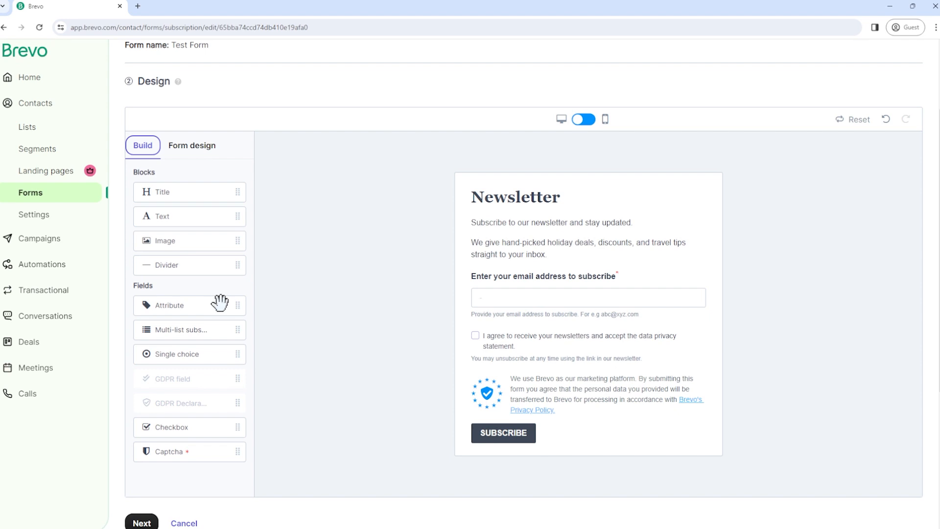
# - Add an attribute field set to FIRSTNAME below the email field and open the contact attributes page
pyautogui.moveTo(219, 303); pyautogui.dragTo(561, 336)
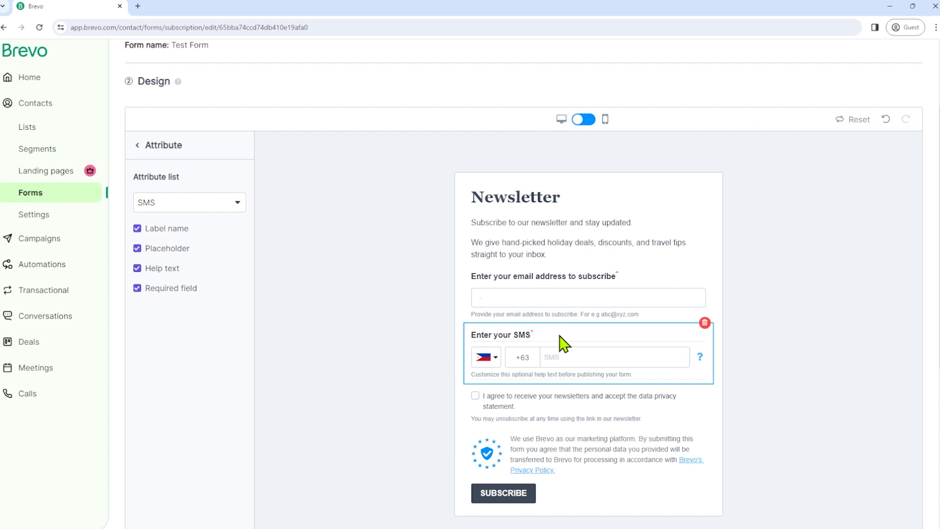
pyautogui.click(237, 211)
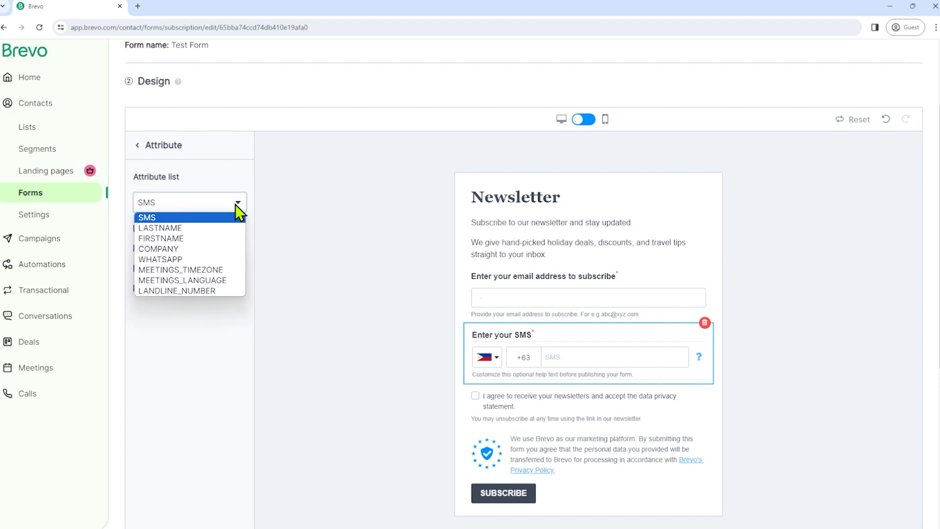
pyautogui.click(185, 239)
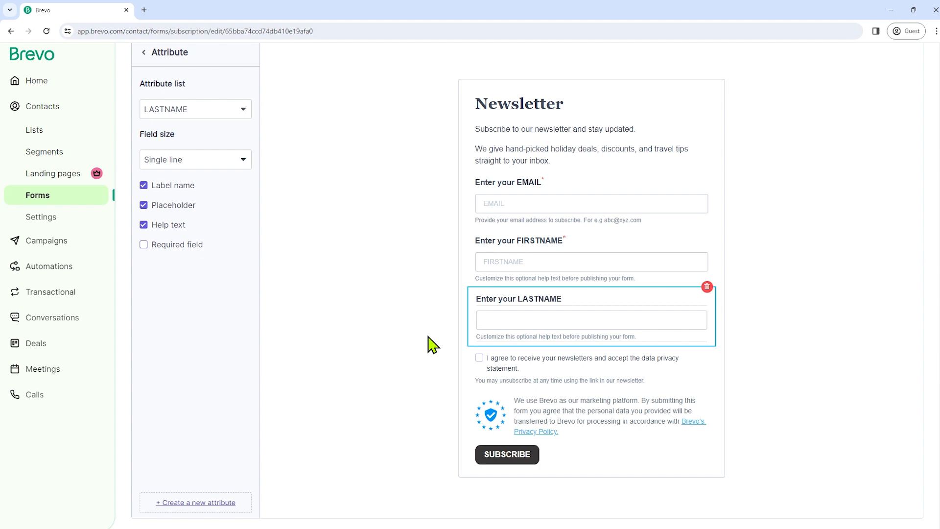
pyautogui.click(185, 503)
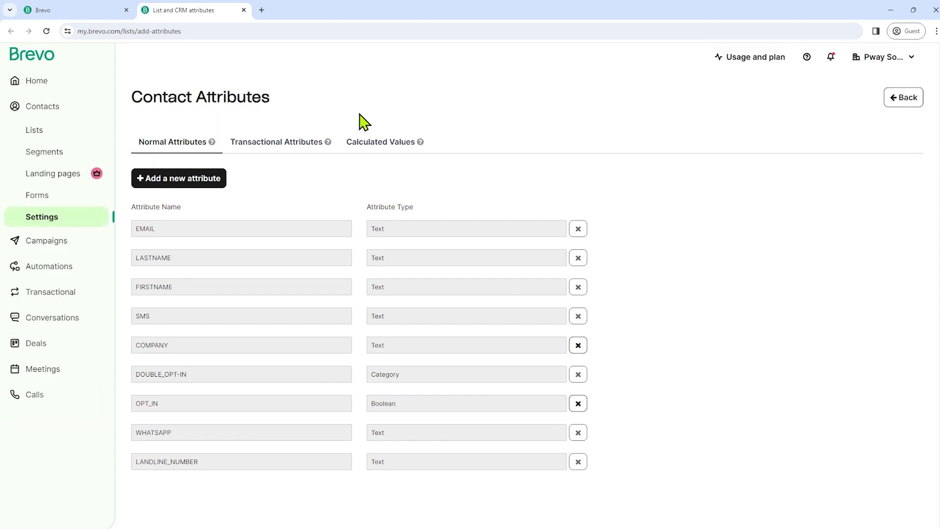
# - Start a new contact attribute named PREFERRED LANGUAGE with type Category
pyautogui.click(182, 182)
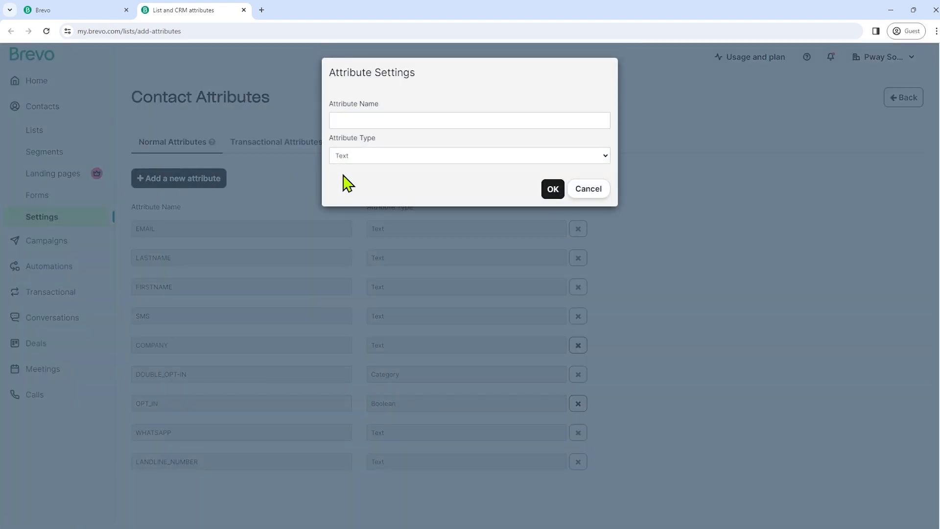
pyautogui.click(418, 119)
pyautogui.write('P')
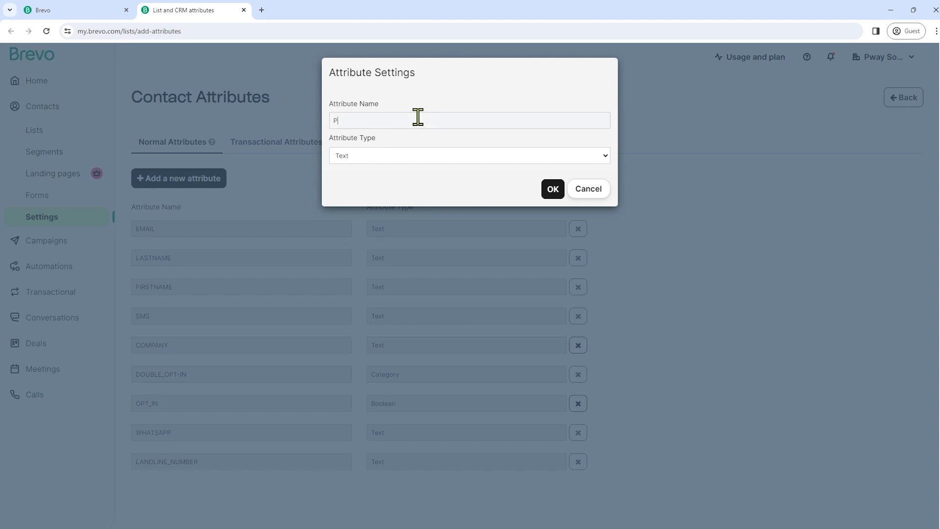
pyautogui.write('REFERRED LANGUAGE')
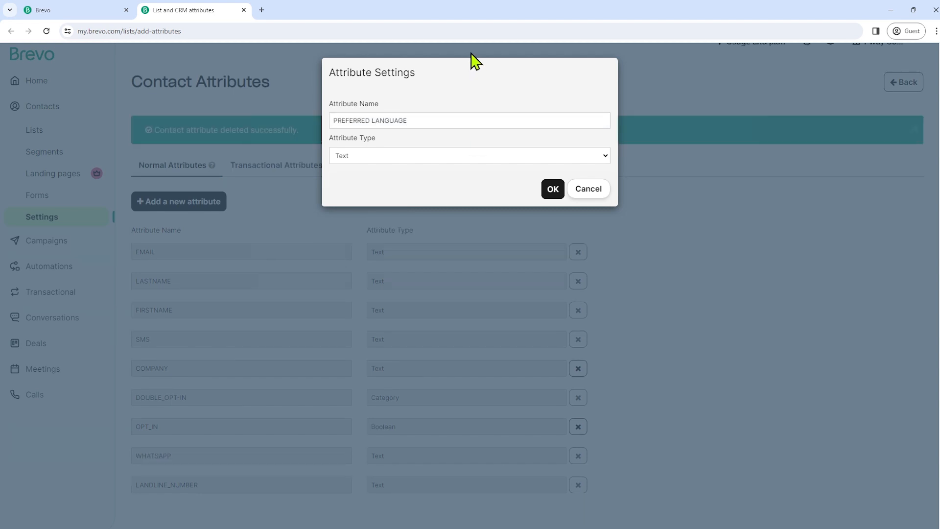
pyautogui.click(423, 156)
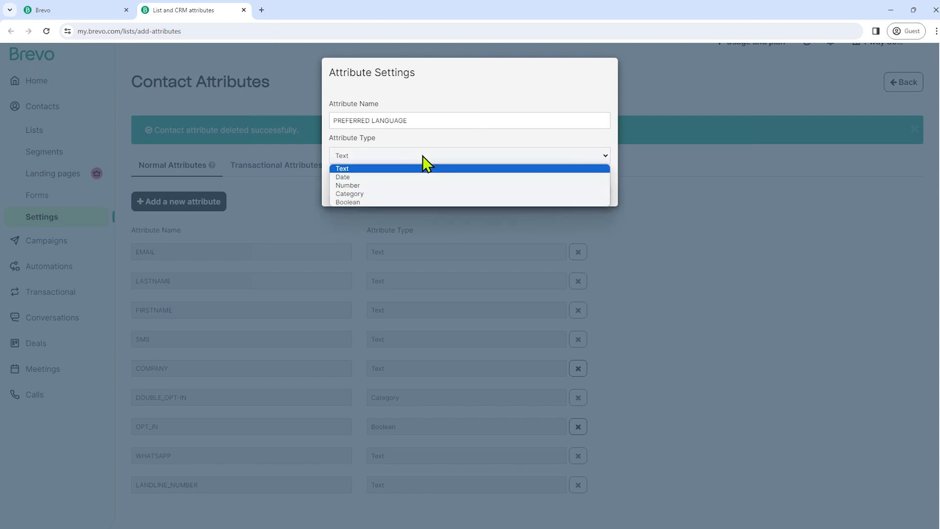
pyautogui.click(388, 194)
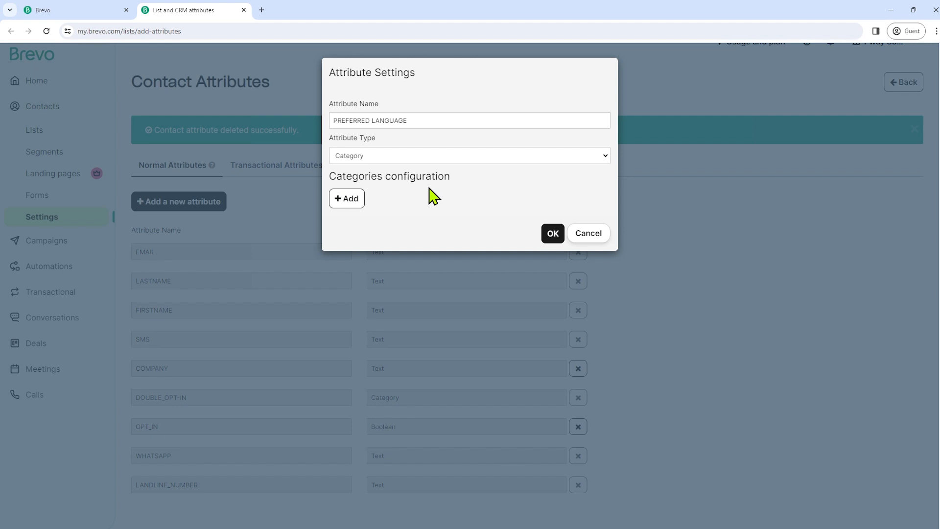
# - Add the category options English, Spanish and French and attempt to save
pyautogui.click(357, 203)
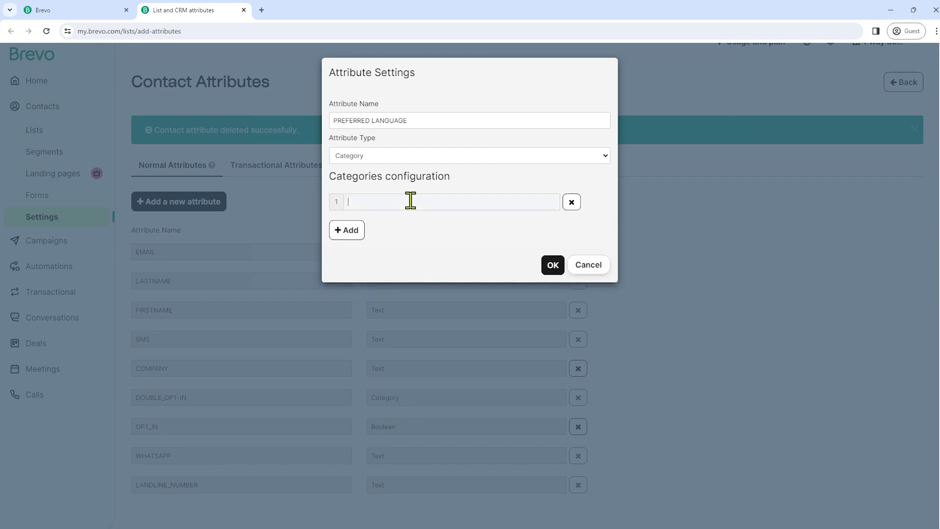
pyautogui.write('English')
pyautogui.click(361, 231)
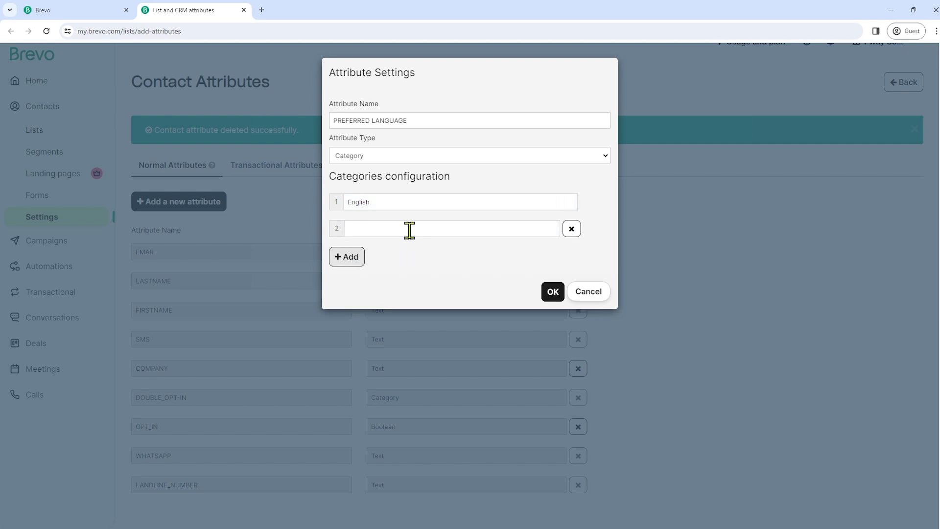
pyautogui.write('Spanish')
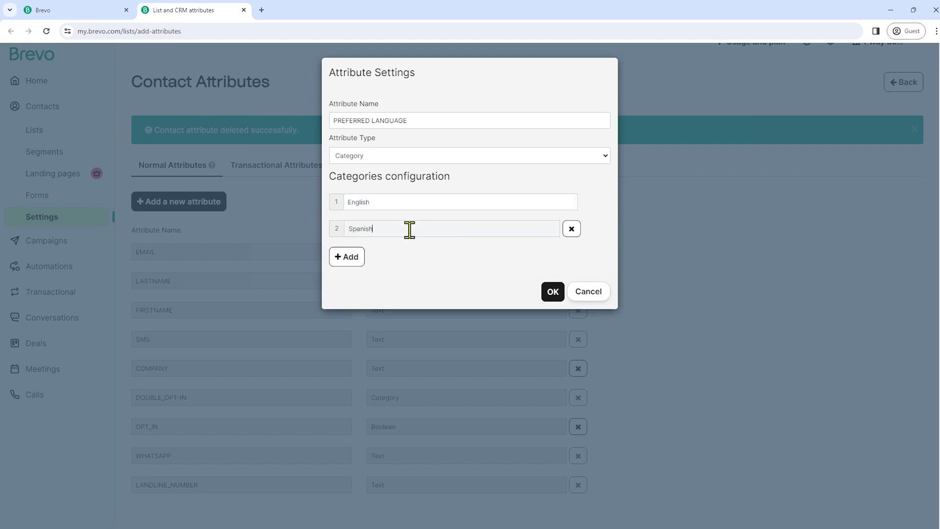
pyautogui.click(349, 256)
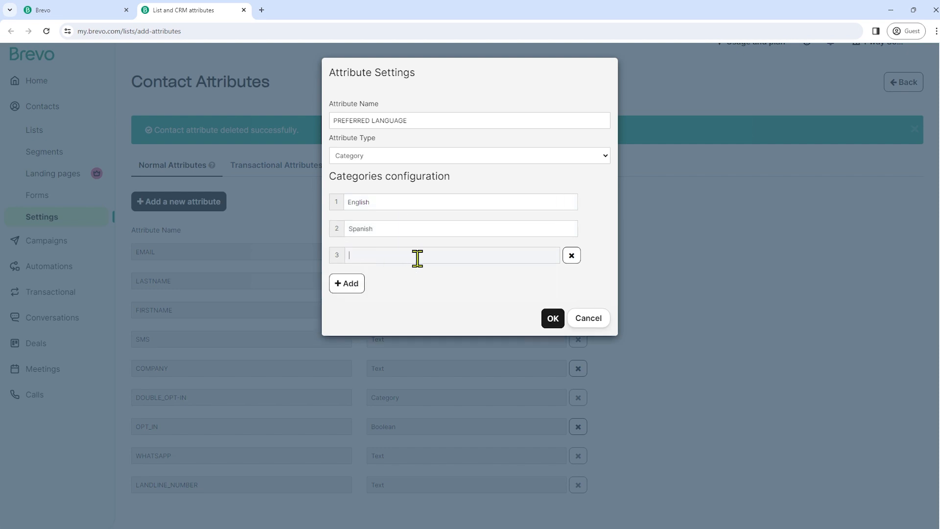
pyautogui.write('French')
pyautogui.click(549, 319)
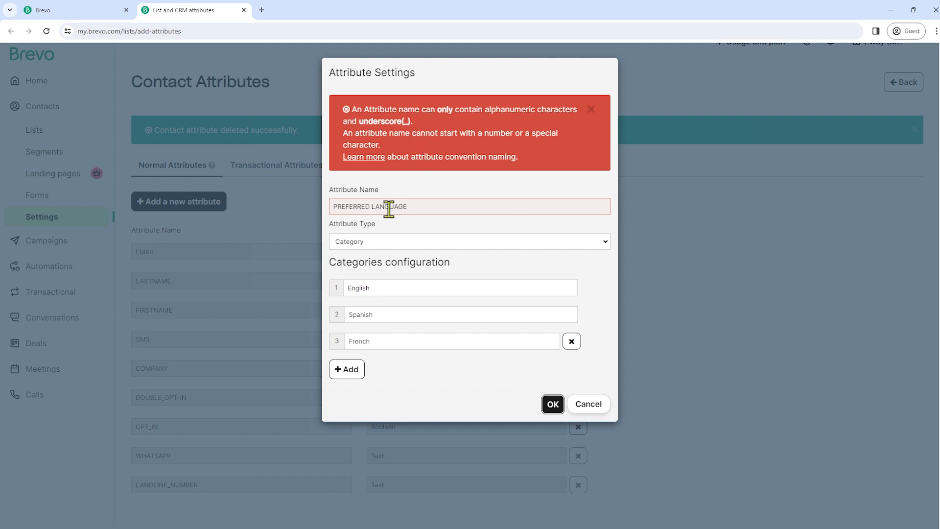
# - Fix the name to PREFERRED_LANGUAGE with an underscore and save the attribute
pyautogui.click(373, 207)
pyautogui.press('BackSpace')
pyautogui.write('_')
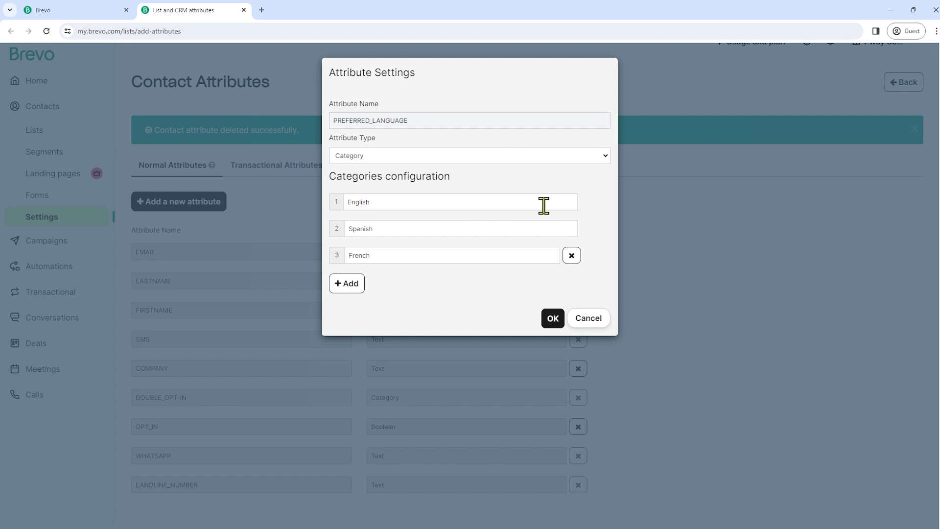
pyautogui.click(556, 322)
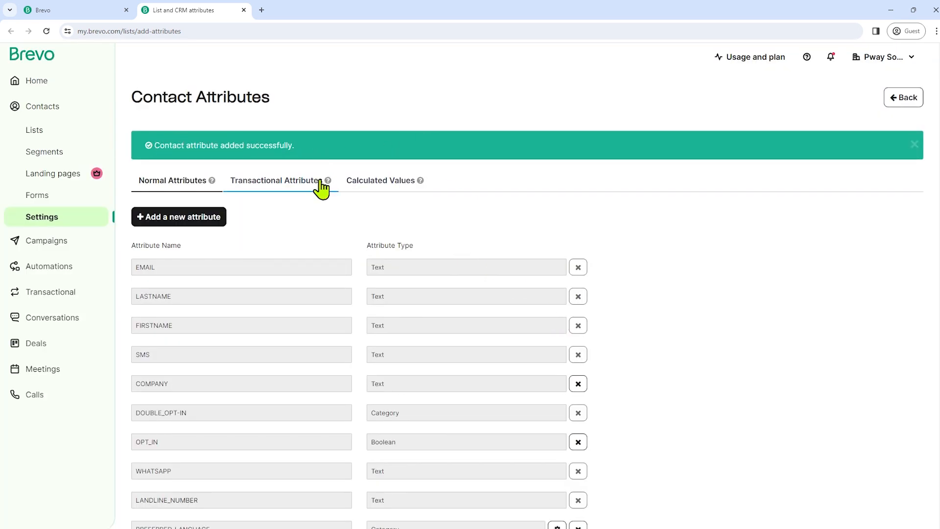
# - Verify PREFERRED_LANGUAGE in the attributes list, then return to the Test Form editor's blocks
pyautogui.scroll(-1, 322, 196)
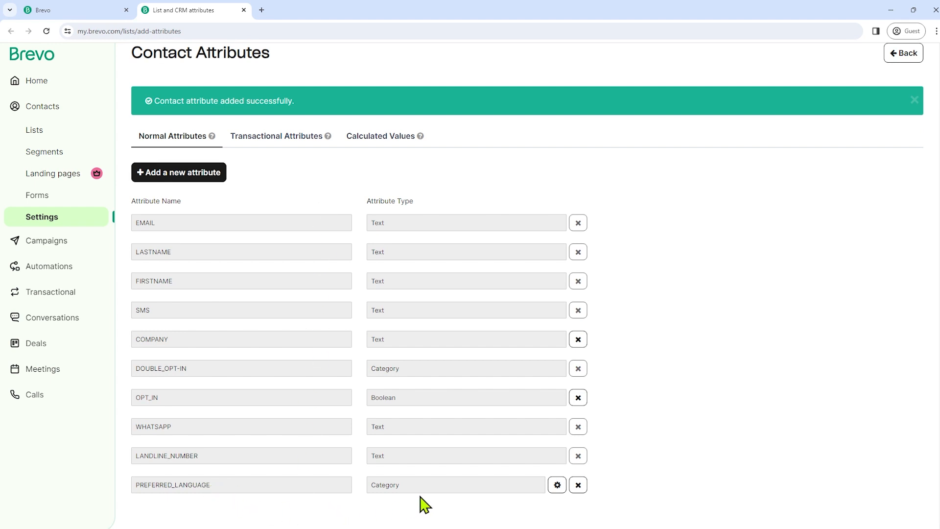
pyautogui.scroll(1, 641, 215)
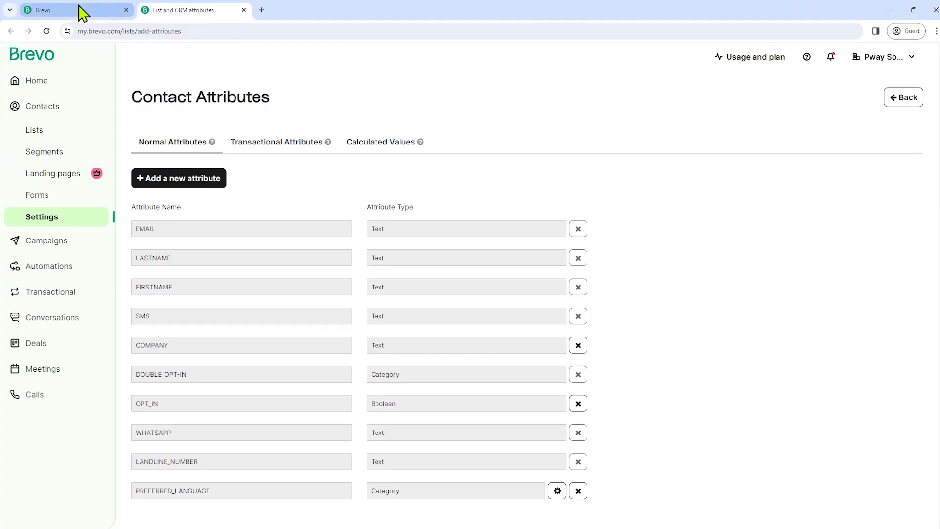
pyautogui.click(79, 8)
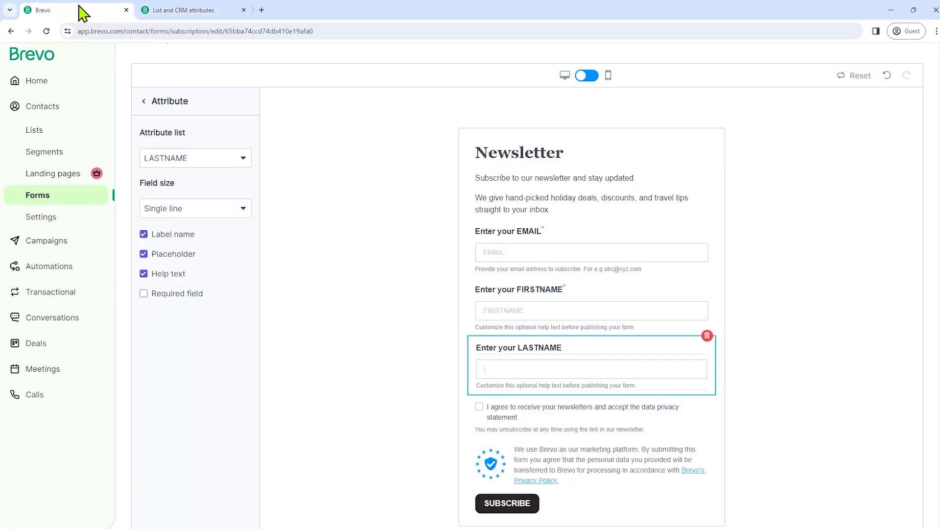
pyautogui.click(143, 102)
# - Switch the Newsletter title's font to Palatino in the Title settings
pyautogui.click(197, 101)
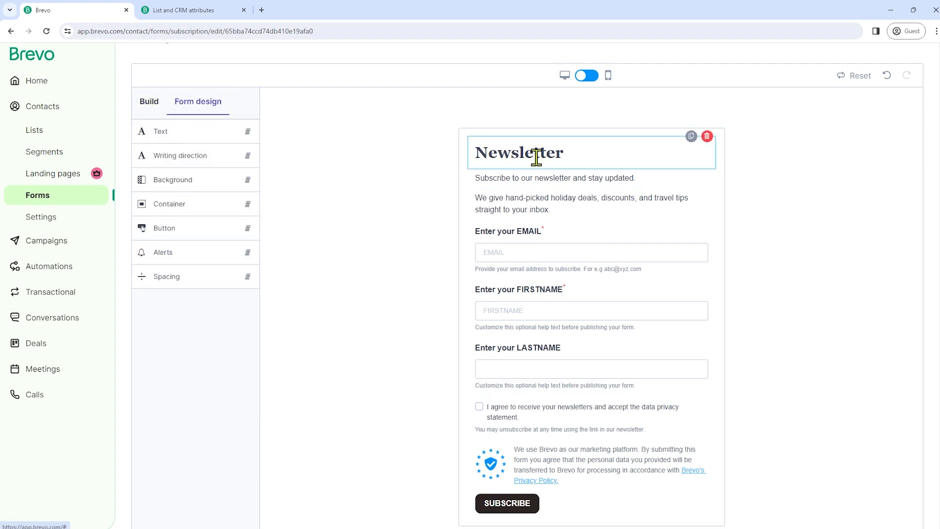
pyautogui.click(590, 153)
pyautogui.doubleClick(600, 151)
pyautogui.click(203, 131)
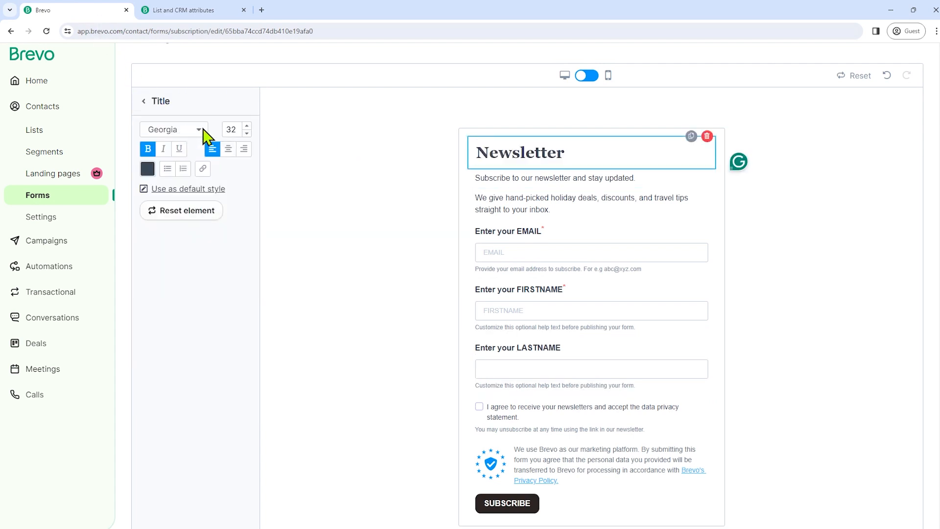
pyautogui.scroll(-3, 195, 213)
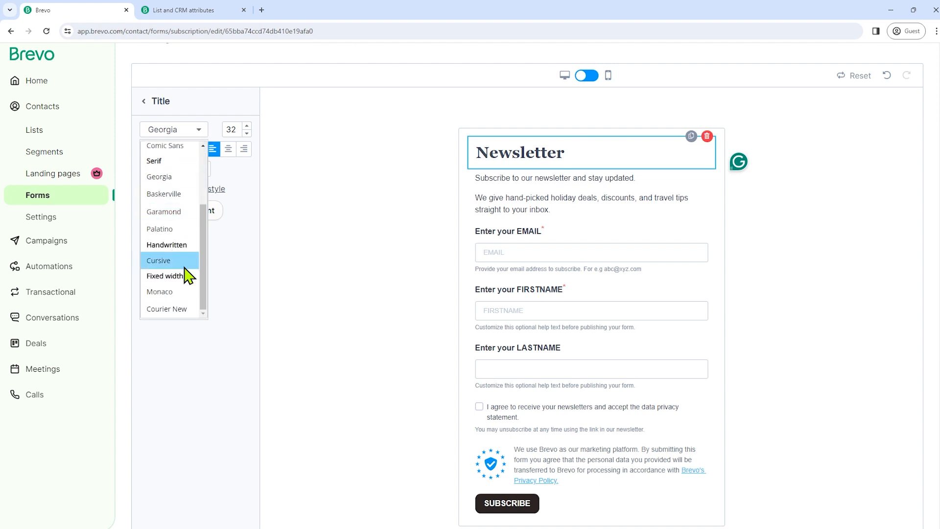
pyautogui.click(175, 232)
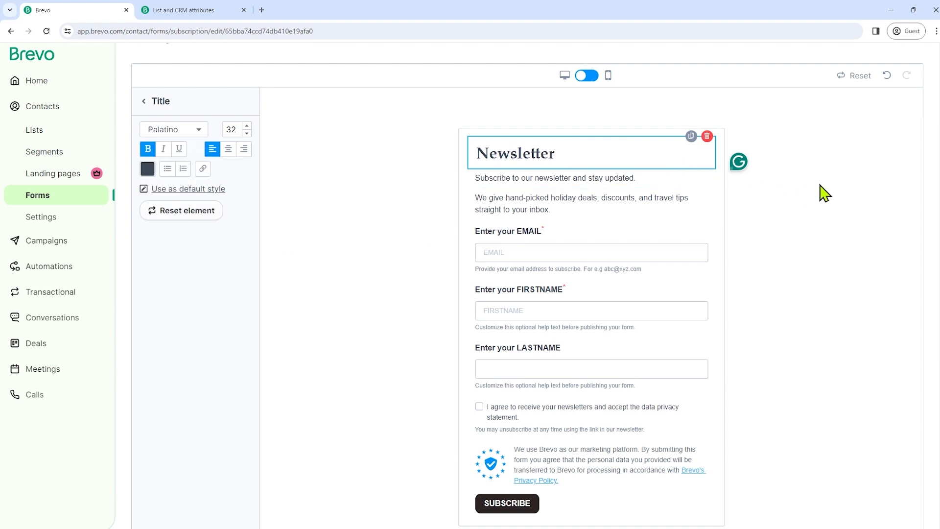
pyautogui.click(147, 102)
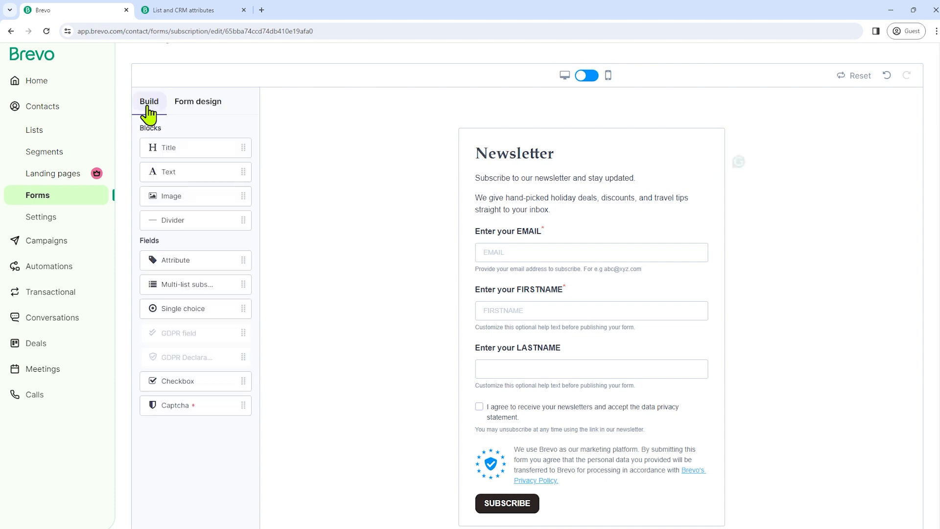
# - Set the form background to black and make the SUBSCRIBE button red with rounder corners
pyautogui.click(196, 103)
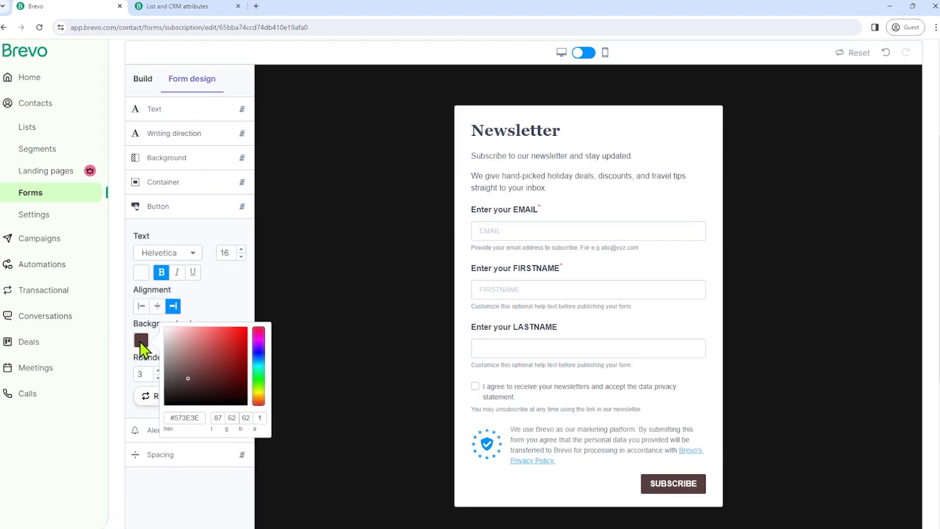
pyautogui.click(243, 332)
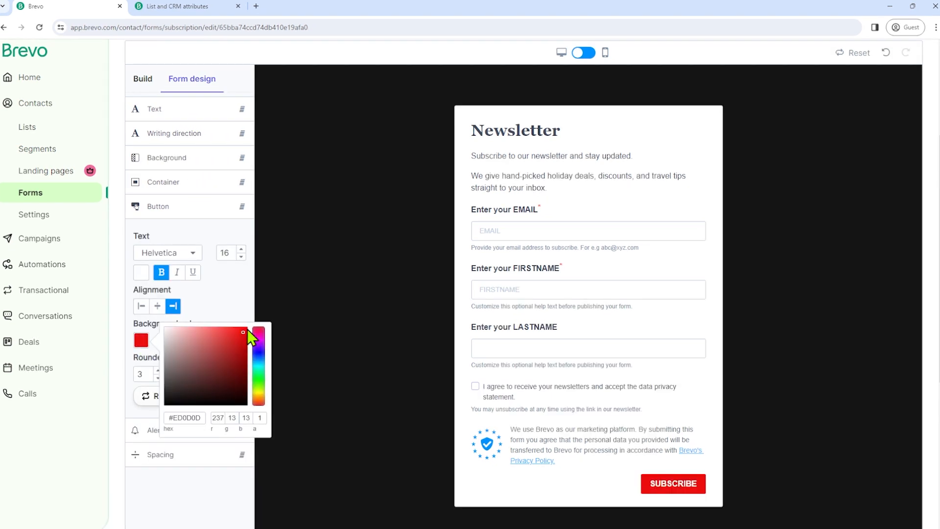
pyautogui.click(251, 312)
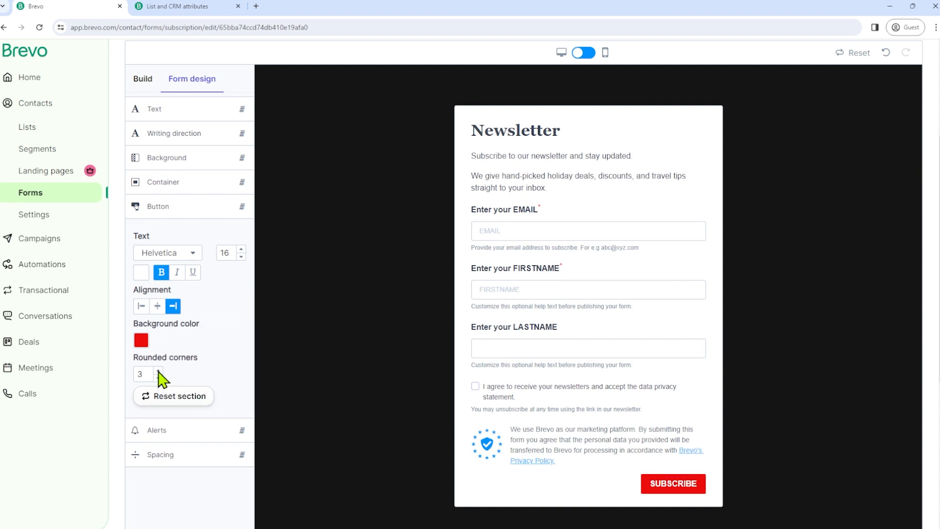
pyautogui.click(158, 372)
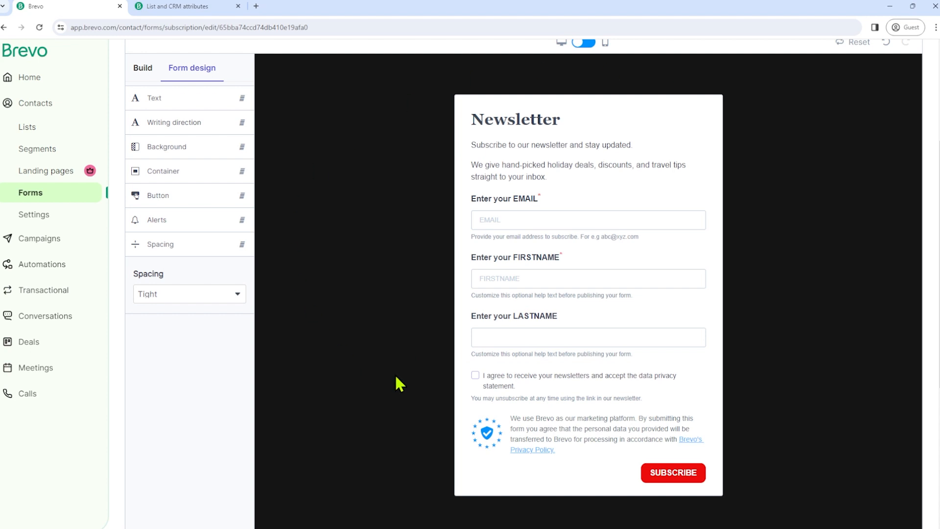
pyautogui.scroll(-3, 362, 242)
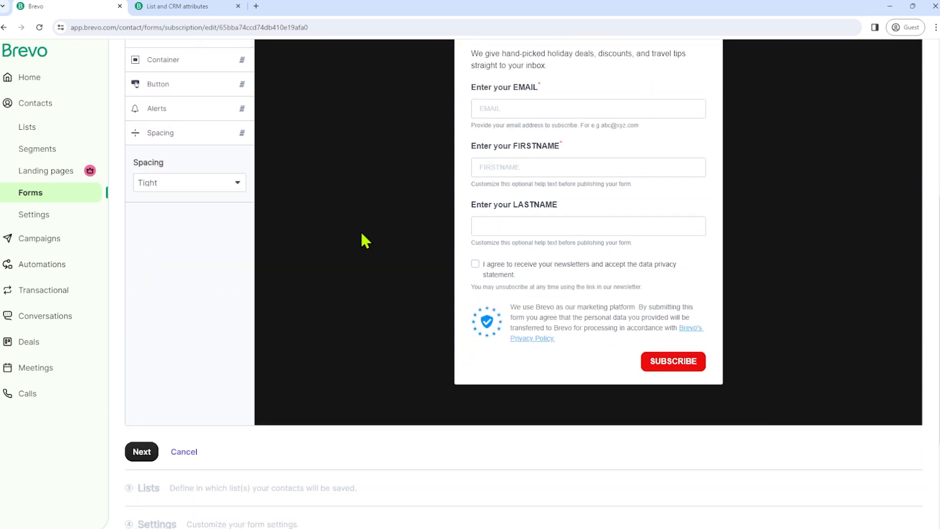
# - Complete the design step and scroll to the four available lists
pyautogui.click(140, 415)
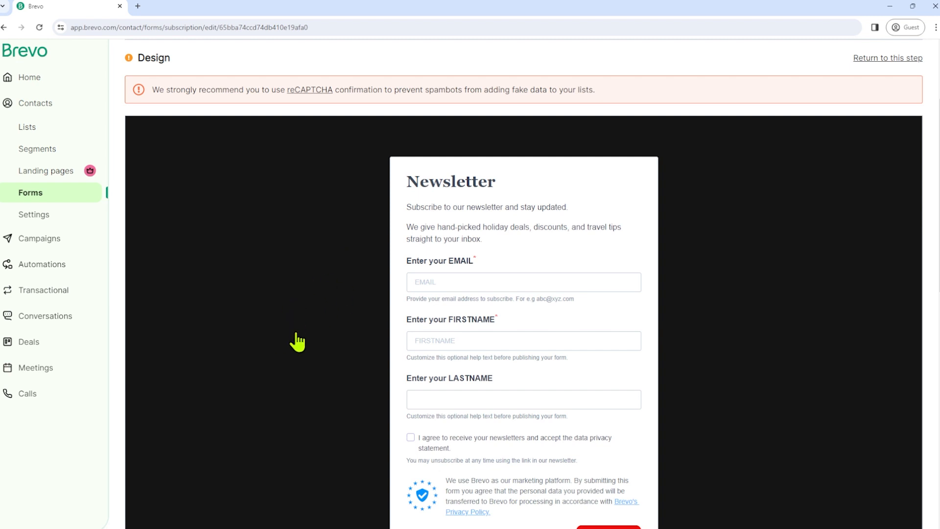
pyautogui.scroll(-3, 297, 342)
pyautogui.scroll(-6, 297, 341)
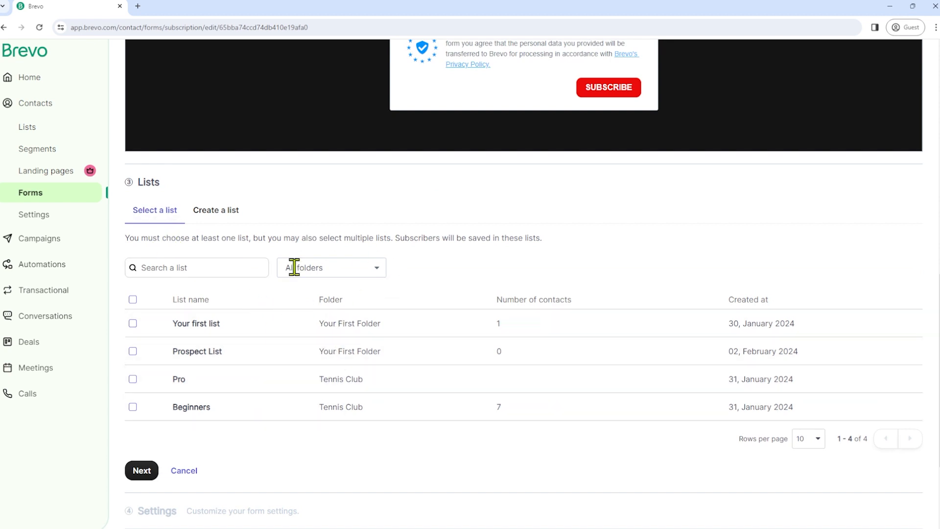
# - Choose the existing Beginners list for subscribers and proceed to Settings
pyautogui.click(216, 211)
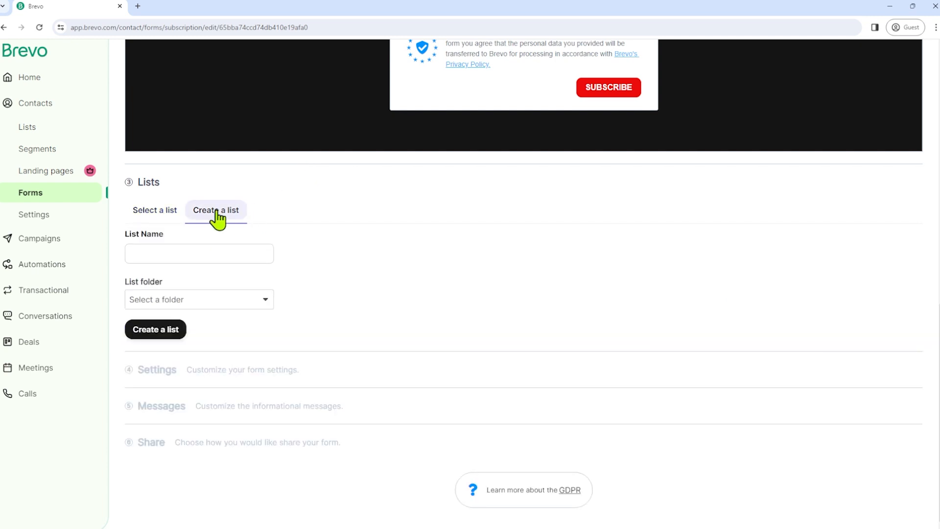
pyautogui.click(149, 215)
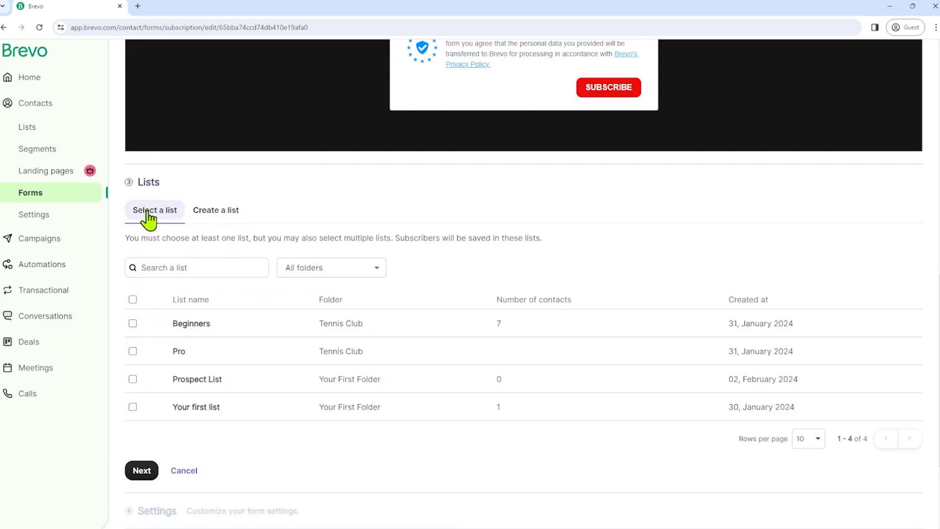
pyautogui.click(133, 324)
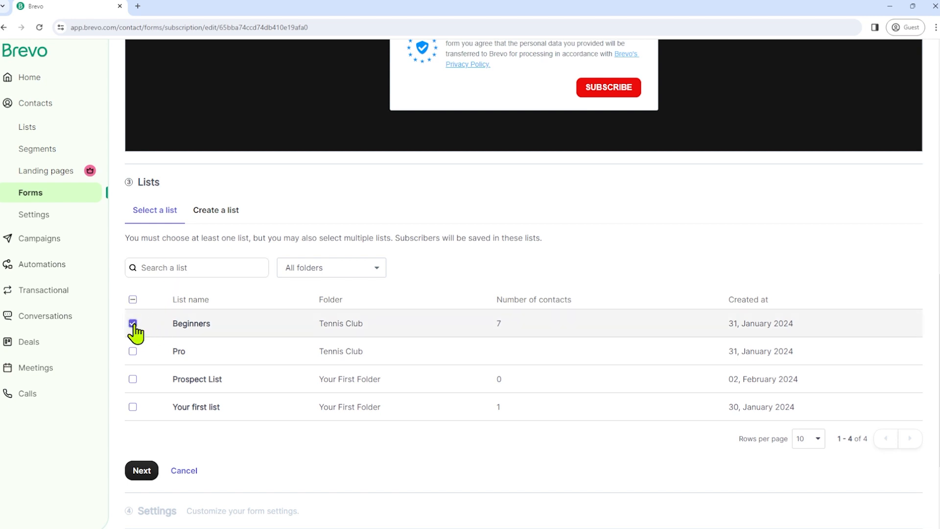
pyautogui.click(142, 470)
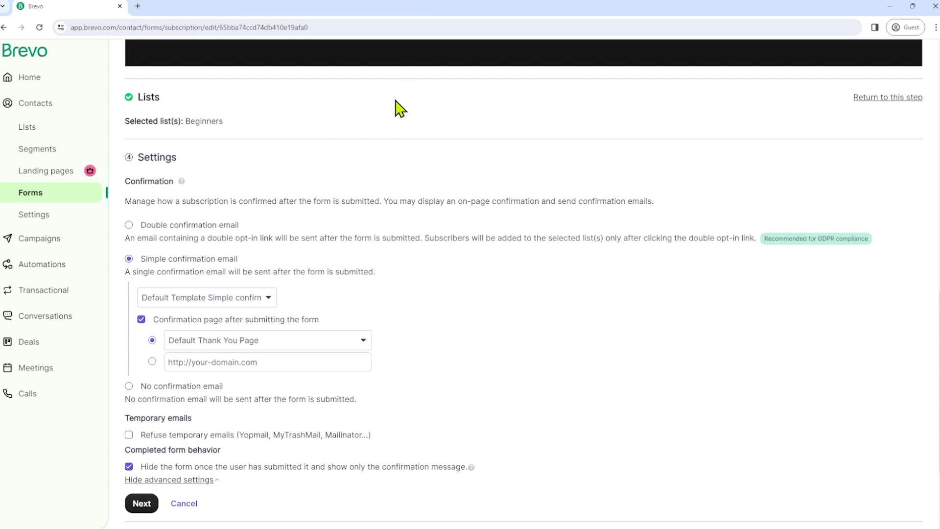
# - Try Double confirmation email, revert to Simple confirmation email, and confirm the Settings step
pyautogui.click(130, 225)
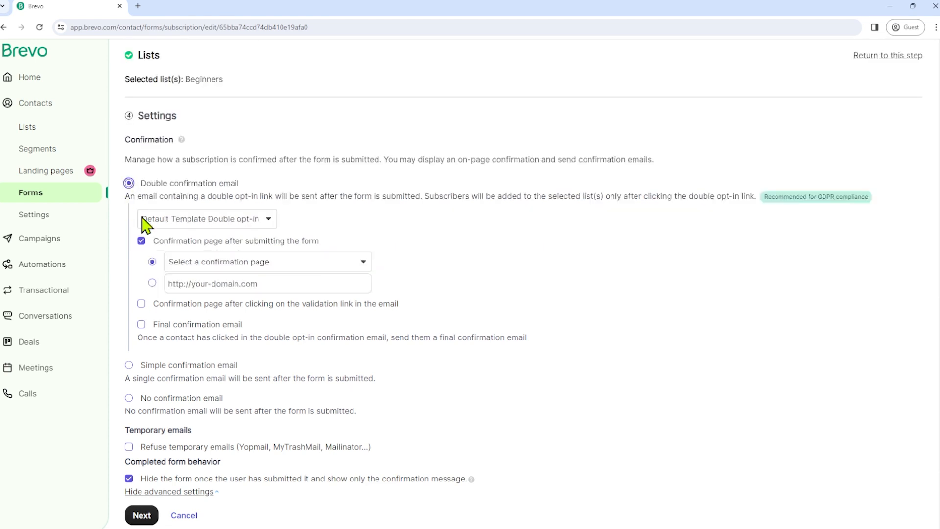
pyautogui.click(129, 366)
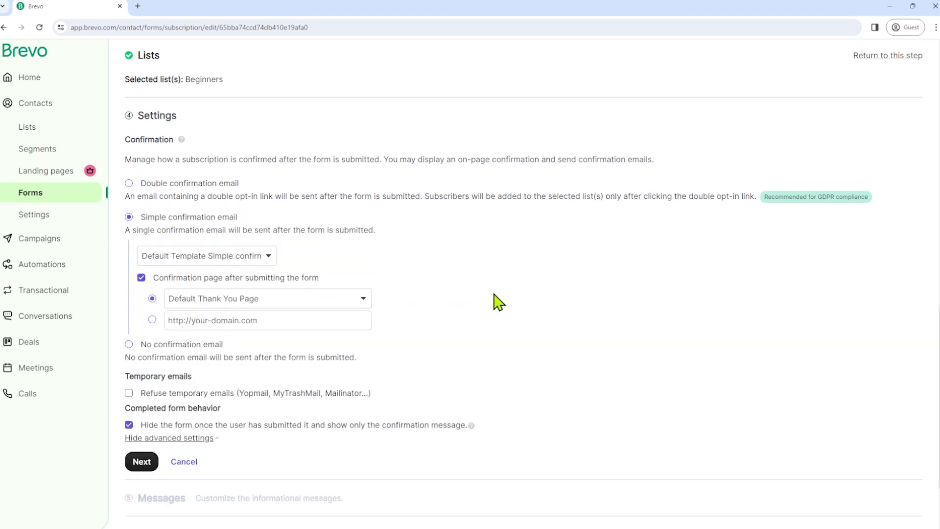
pyautogui.scroll(-2, 451, 297)
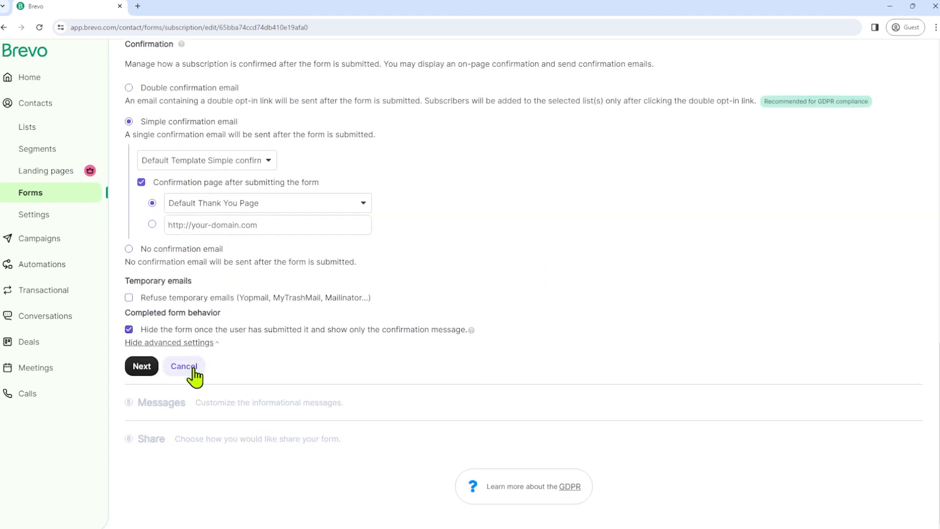
pyautogui.click(135, 367)
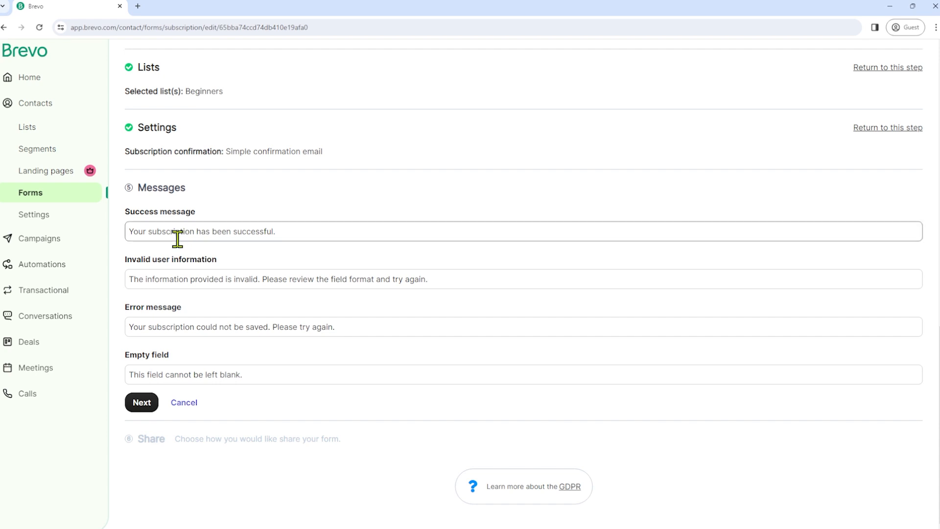
# - Replace the success message with 'Thank you! Welcome to the club.' and confirm the Messages step
pyautogui.tripleClick(308, 233)
pyautogui.write('Thank y')
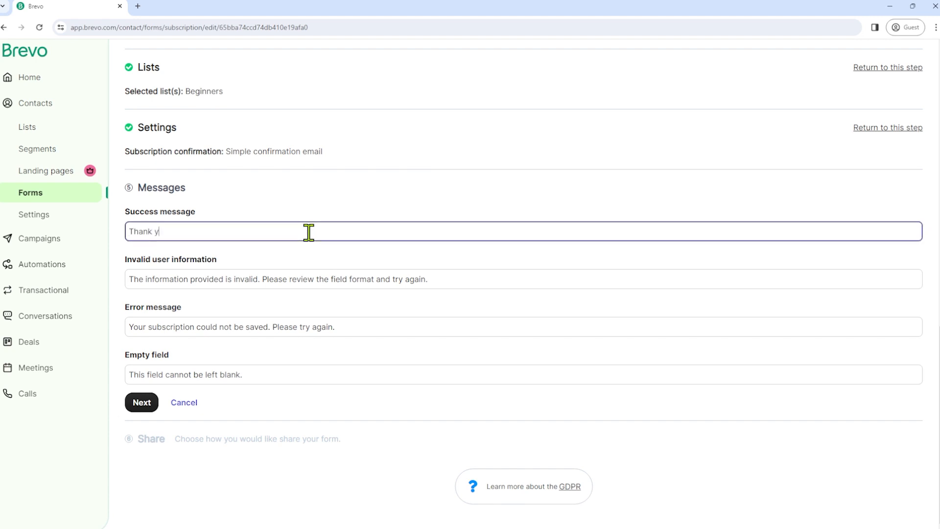
pyautogui.write('ou! Welcome to the club.')
pyautogui.press('Tab')
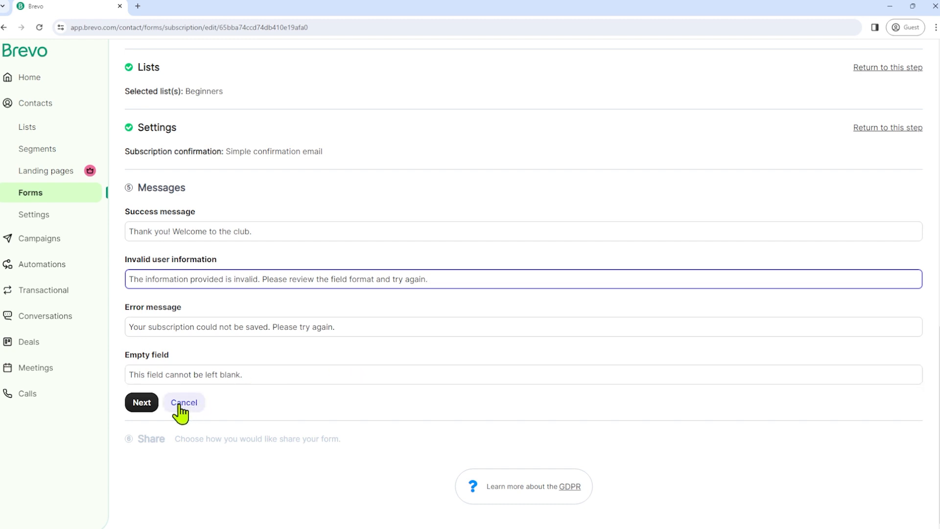
pyautogui.click(145, 407)
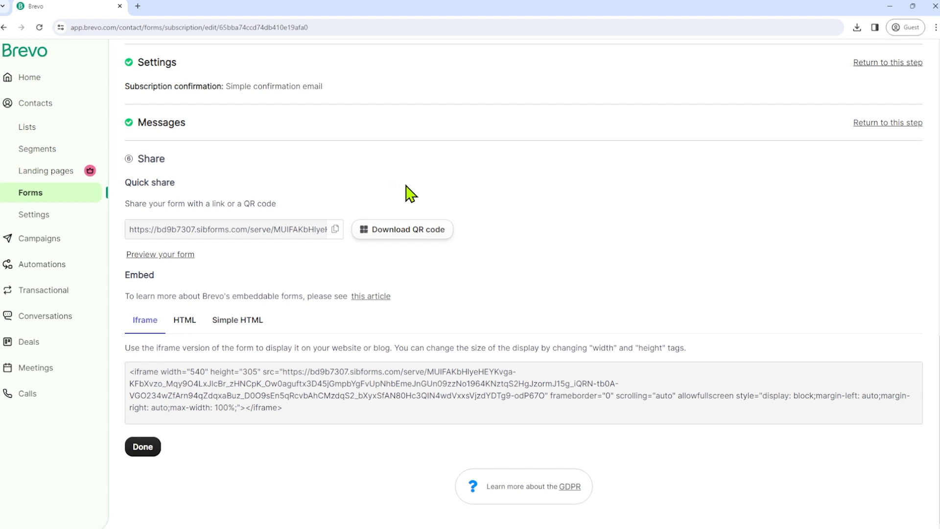
pyautogui.click(185, 323)
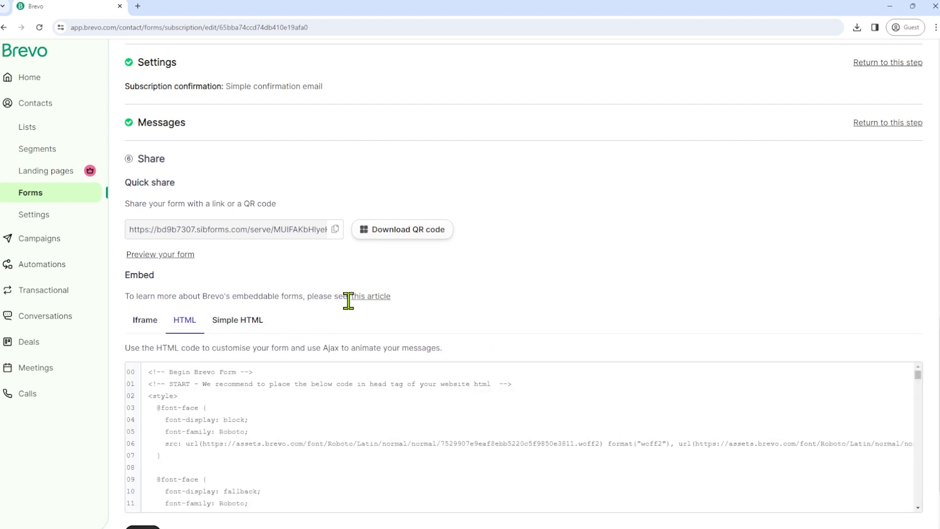
pyautogui.scroll(-2, 348, 300)
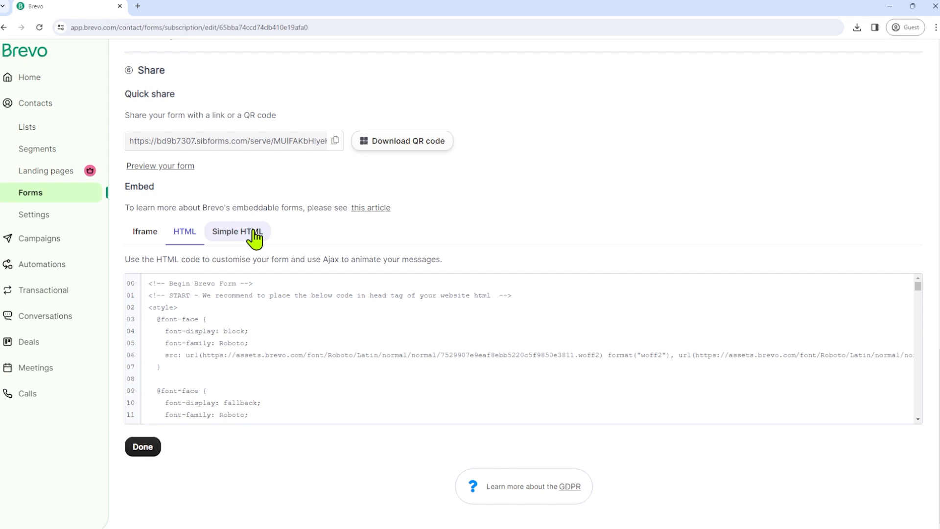
pyautogui.click(145, 231)
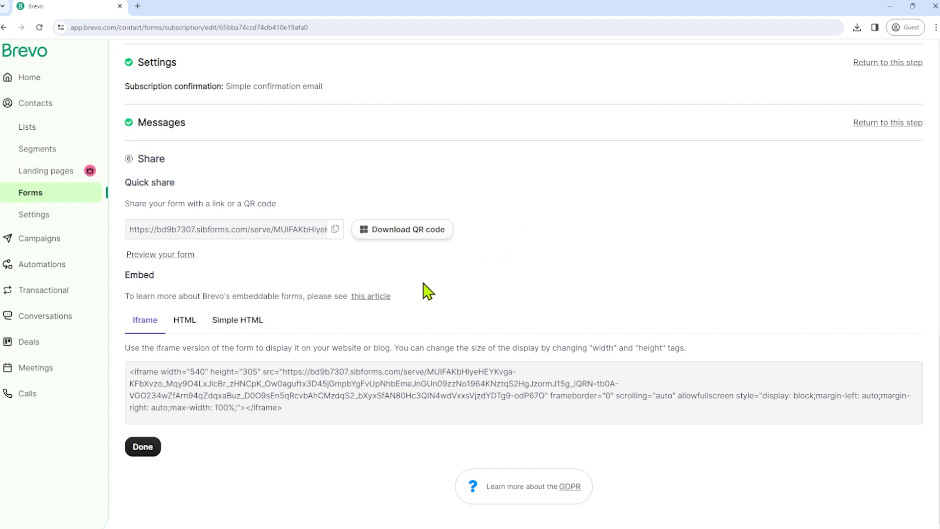
# - Finish the Share step with Done, saving Test Form to the Subscription forms list
pyautogui.click(142, 447)
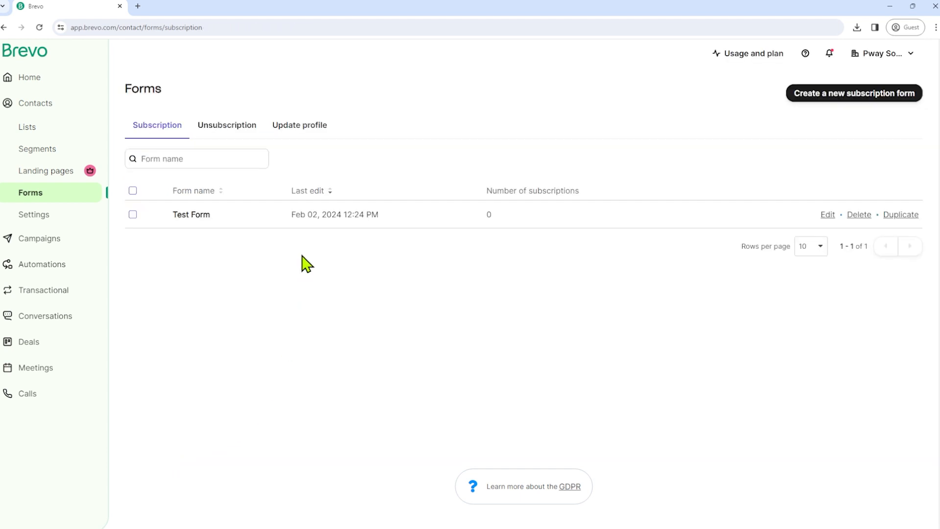